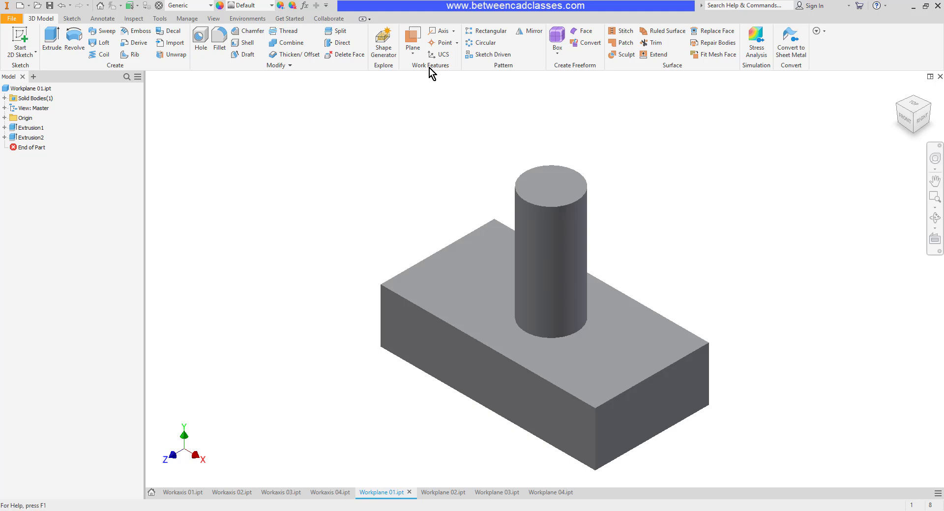
In Workplane 01.ipt, show the Plane drop-down list of work plane creation methods.
{"action": "left_click", "coordinate": [418, 54]}
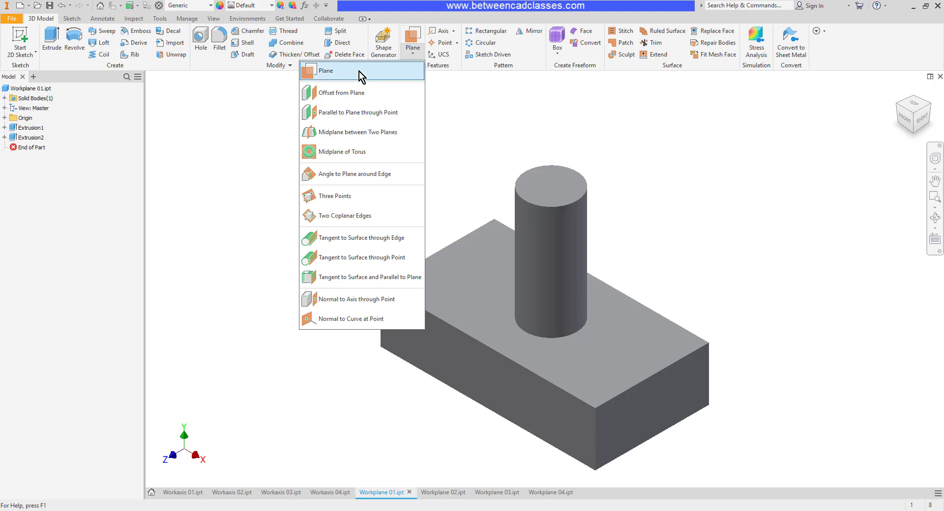
Create Work Plane1 offset 1 in from the block's front face.
{"action": "left_click", "coordinate": [385, 93]}
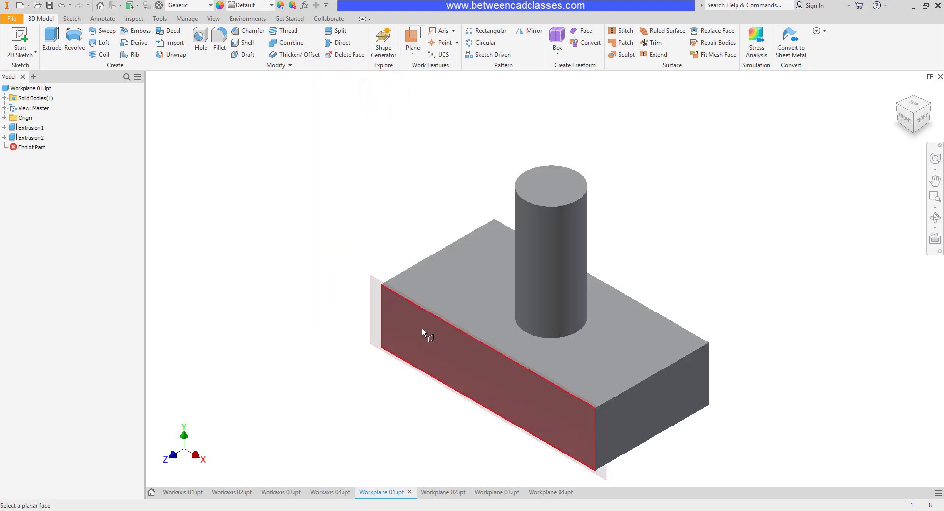
{"action": "left_click_drag", "start_coordinate": [422, 328], "coordinate": [324, 354]}
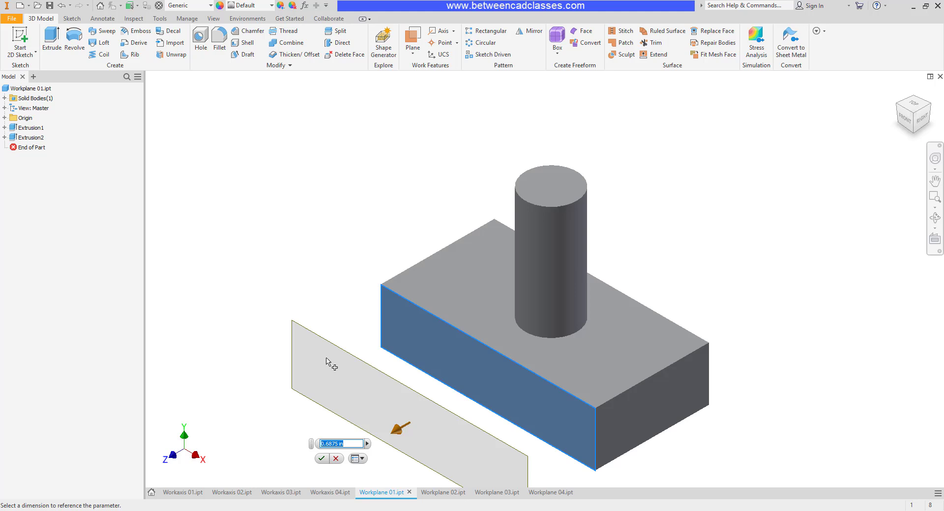
{"action": "type", "text": "1"}
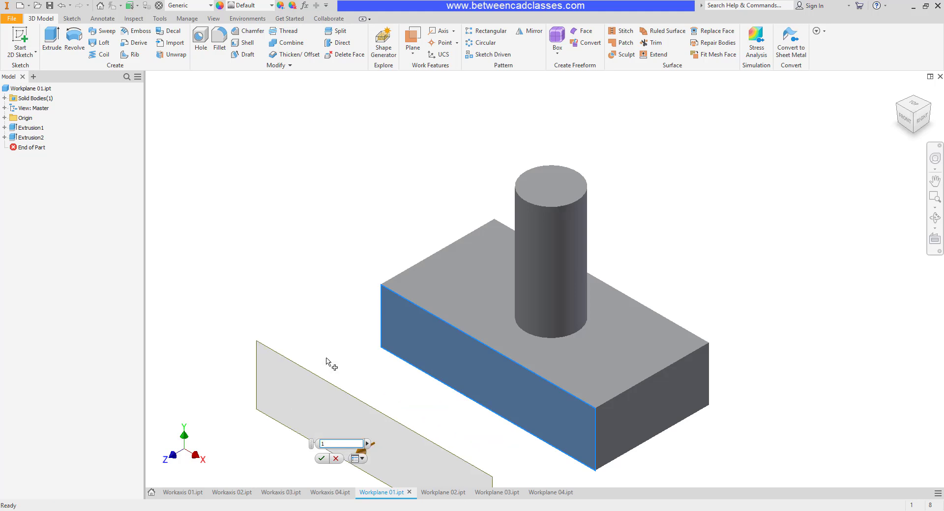
{"action": "left_click", "coordinate": [321, 459]}
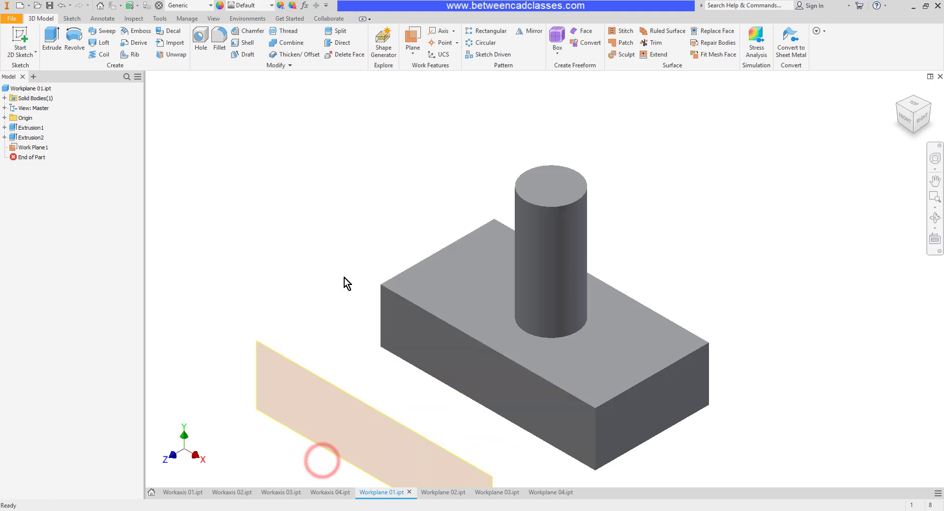
{"action": "middle_click_drag", "start_coordinate": [456, 383], "coordinate": [486, 254]}
{"action": "middle_click_drag", "start_coordinate": [658, 371], "coordinate": [722, 418], "text": "shift"}
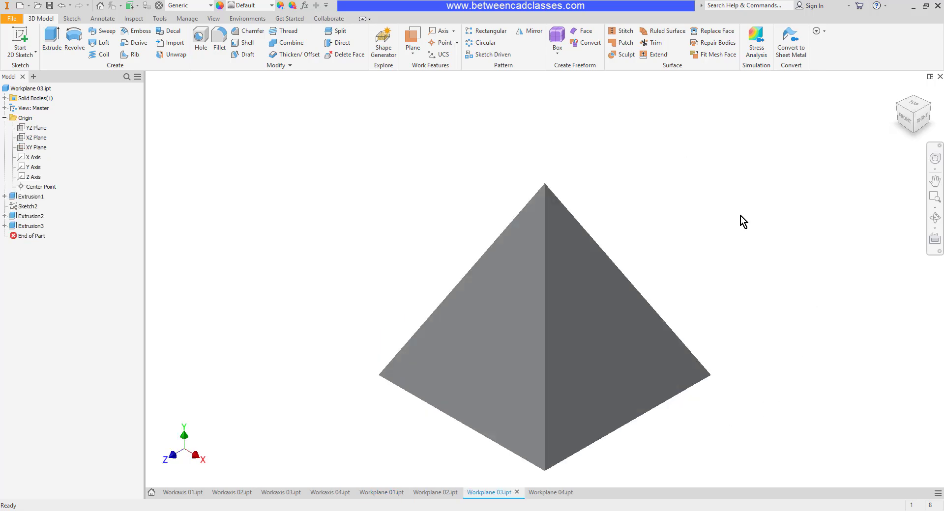
Create a work plane parallel to the pyramid's bottom face passing through its apex vertex.
{"action": "left_click", "coordinate": [413, 52]}
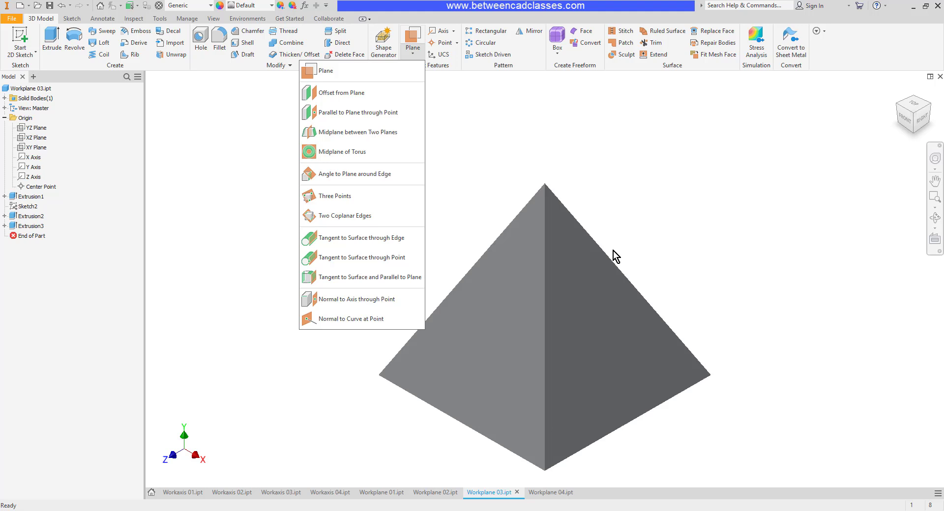
{"action": "left_click", "coordinate": [372, 112]}
{"action": "middle_click_drag", "start_coordinate": [715, 278], "coordinate": [723, 223], "text": "shift"}
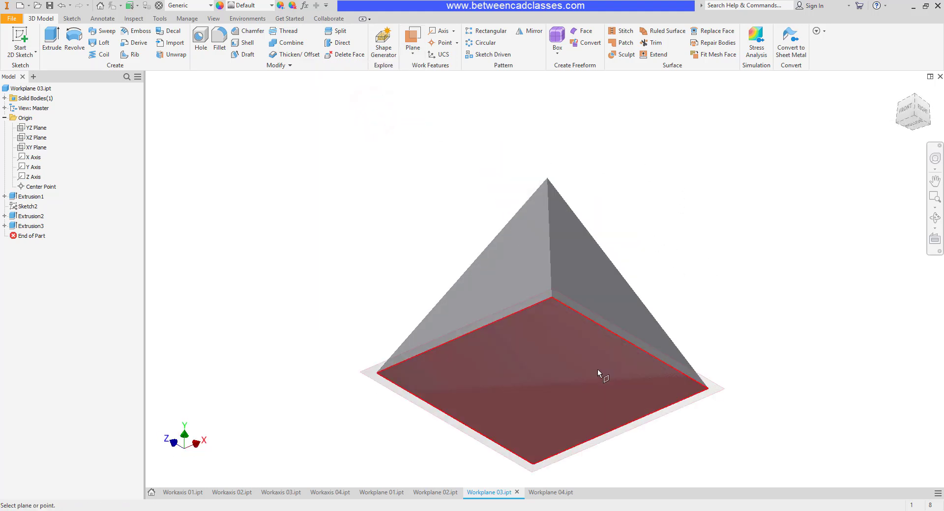
{"action": "left_click", "coordinate": [571, 376]}
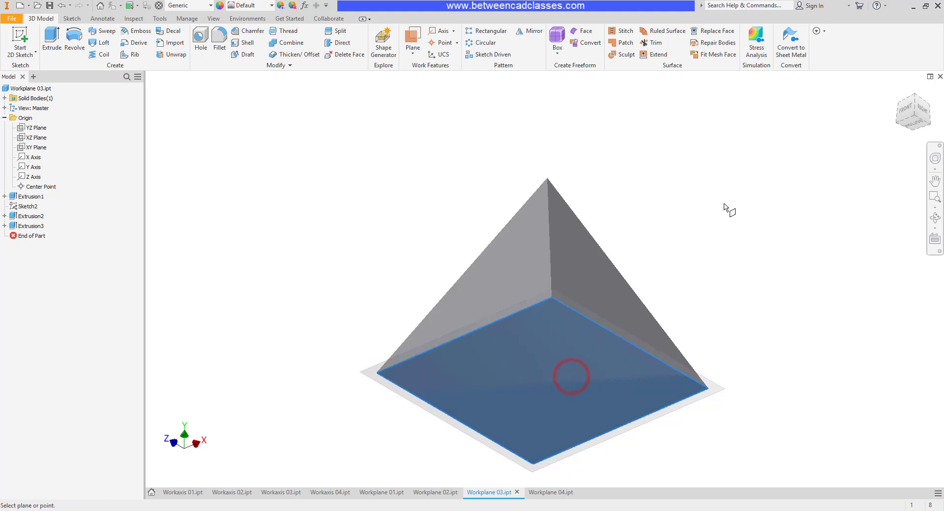
{"action": "middle_click_drag", "start_coordinate": [728, 208], "coordinate": [721, 248], "text": "shift"}
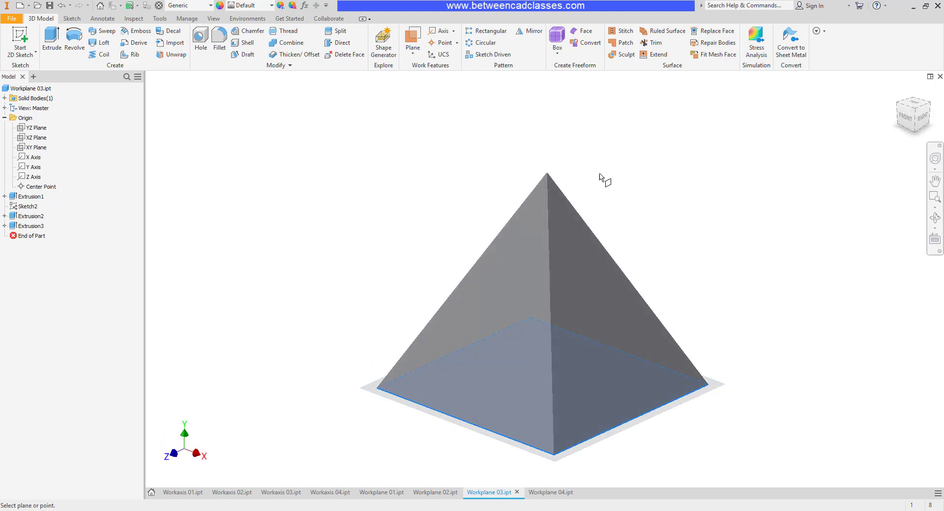
{"action": "left_click", "coordinate": [547, 173]}
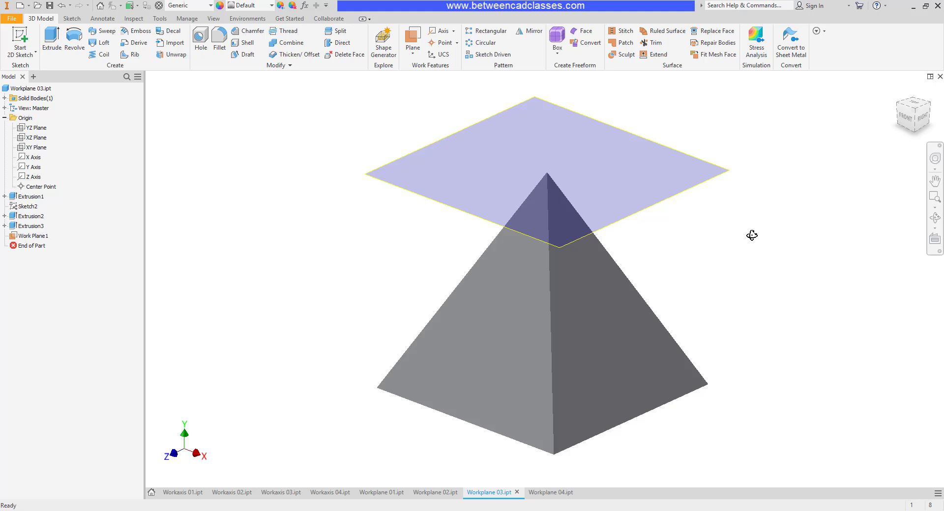
{"action": "mouse_move", "coordinate": [752, 236]}
{"action": "middle_mouse_down", "text": "shift"}
{"action": "mouse_move", "coordinate": [754, 212]}
{"action": "mouse_move", "coordinate": [759, 236]}
{"action": "middle_mouse_up", "text": "shift"}
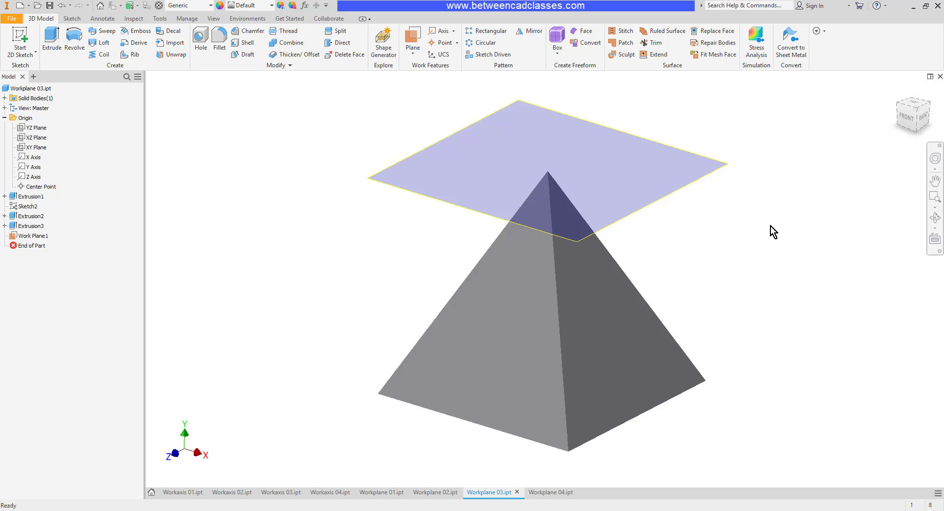
In Workplane 02.ipt, create a midplane between the L-block's right and left end faces.
{"action": "key", "text": "ctrl+Tab"}
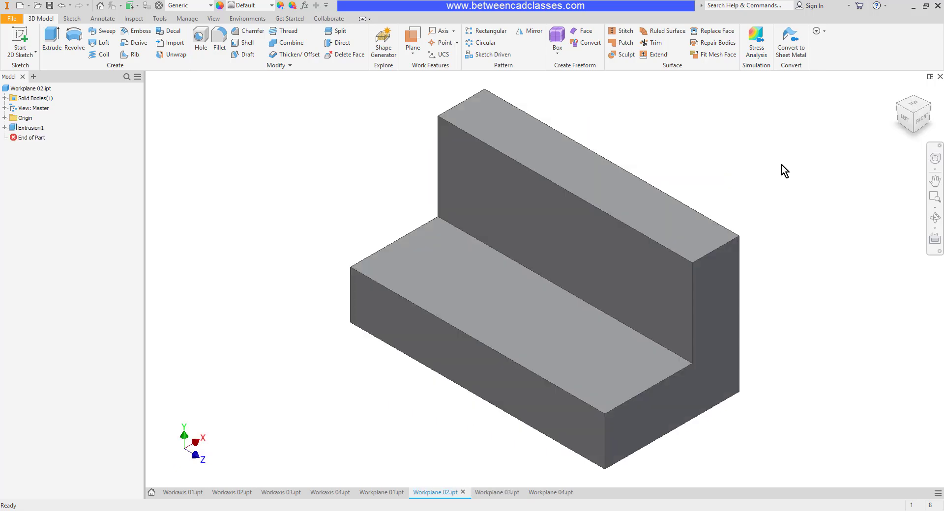
{"action": "left_click", "coordinate": [412, 51]}
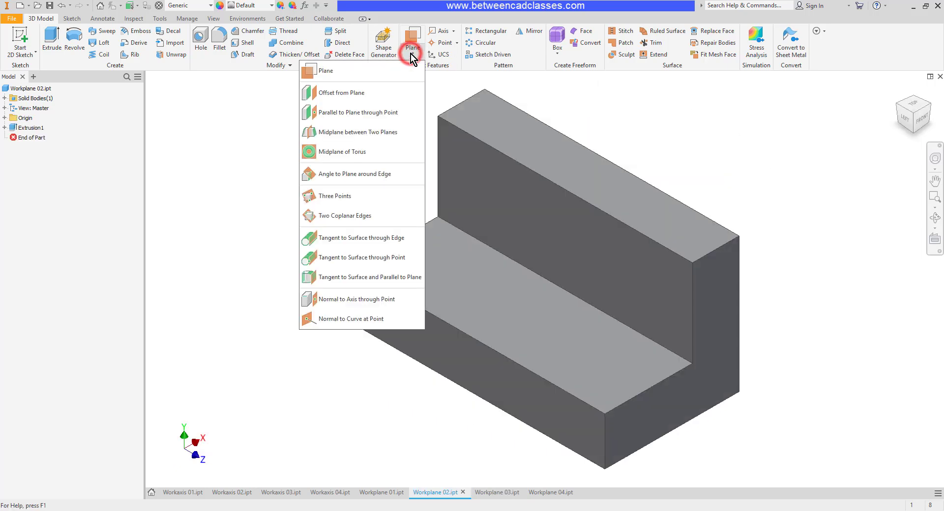
{"action": "left_click", "coordinate": [362, 131]}
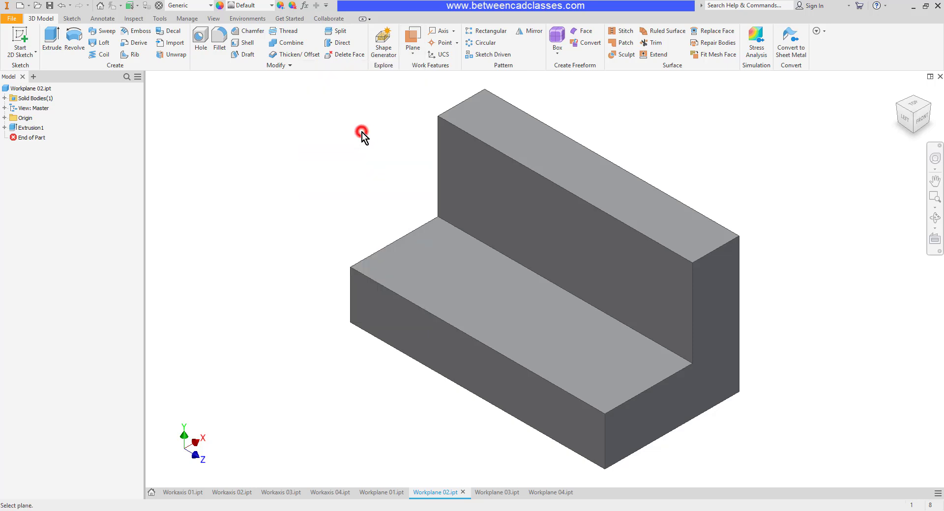
{"action": "left_click", "coordinate": [724, 294]}
{"action": "middle_click_drag", "start_coordinate": [563, 305], "coordinate": [396, 150], "text": "shift"}
{"action": "left_click", "coordinate": [397, 149]}
{"action": "middle_click_drag", "start_coordinate": [870, 297], "coordinate": [719, 262], "text": "shift"}
{"action": "scroll", "coordinate": [795, 273], "scroll_direction": "up", "scroll_amount": 3}
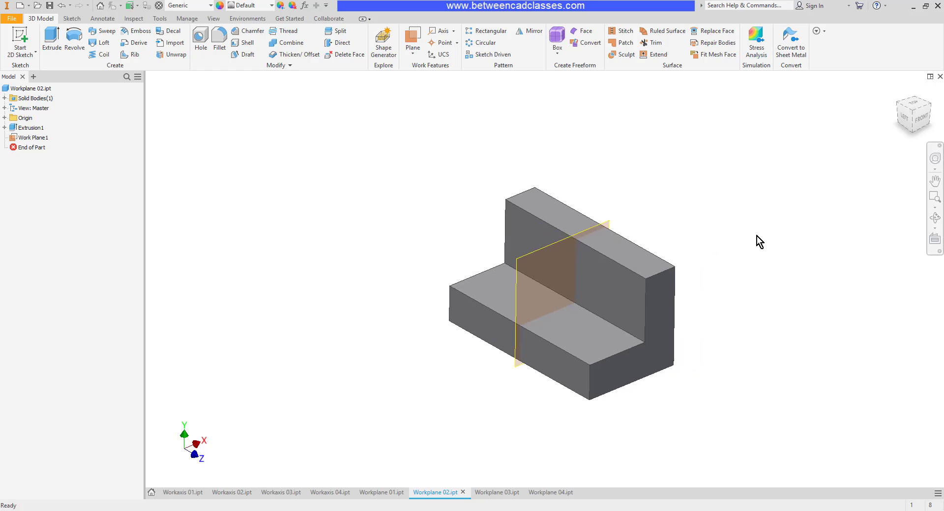
Change Extrusion1's distance from 3 in to 5 in, keeping the midplane centred.
{"action": "left_click", "coordinate": [13, 128]}
{"action": "double_click", "coordinate": [13, 128]}
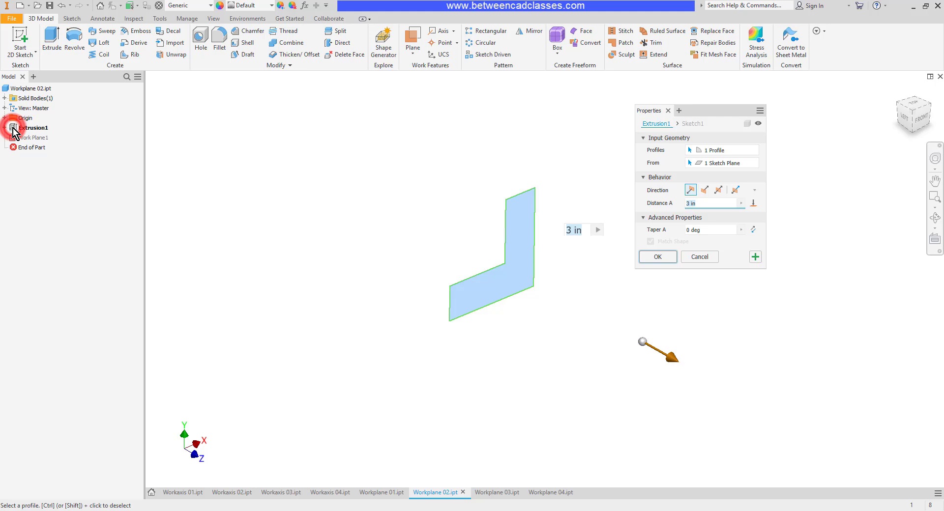
{"action": "left_click", "coordinate": [718, 203]}
{"action": "type", "text": "5"}
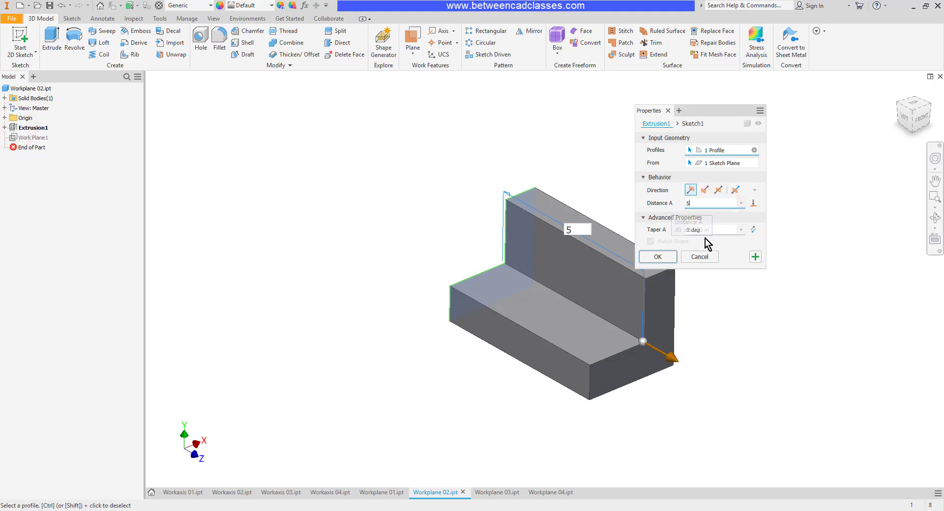
{"action": "left_click", "coordinate": [658, 257]}
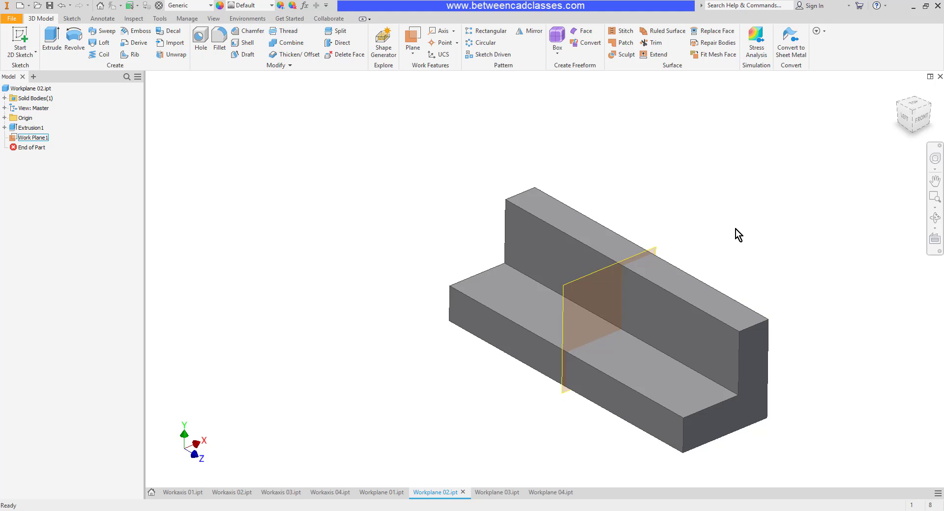
{"action": "middle_click_drag", "start_coordinate": [736, 230], "coordinate": [677, 206]}
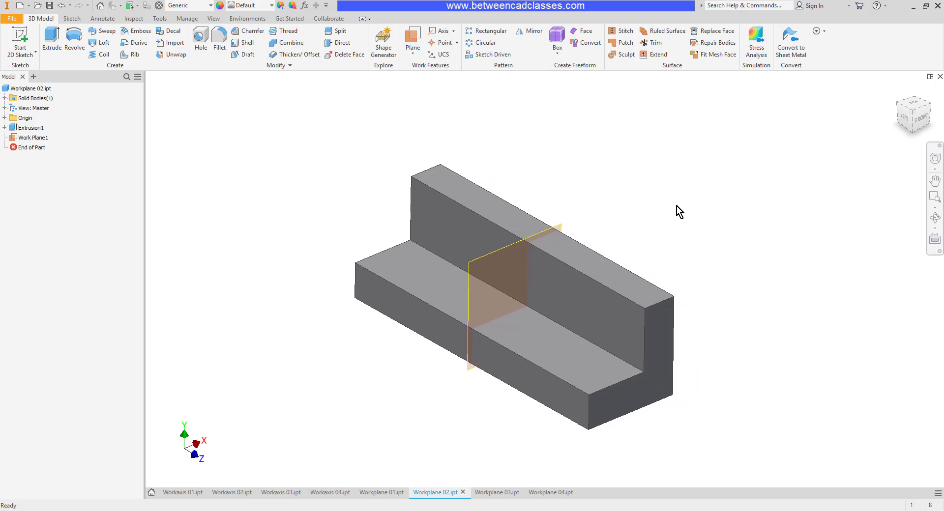
{"action": "key", "text": "ctrl+Tab"}
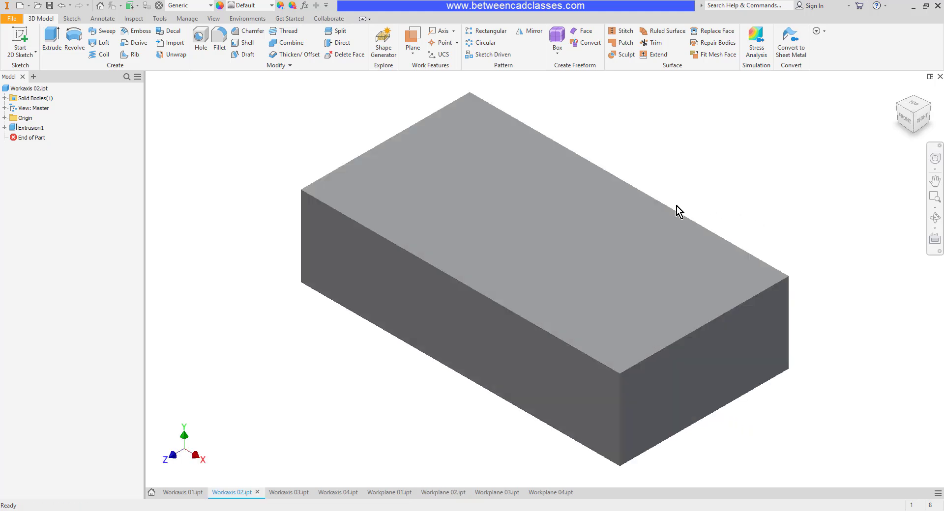
{"action": "left_click", "coordinate": [412, 54]}
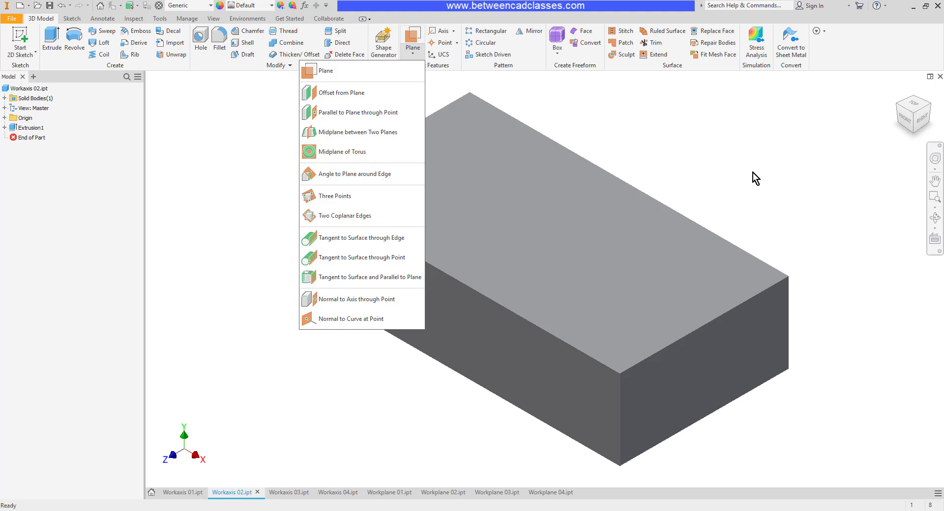
{"action": "left_click", "coordinate": [374, 173]}
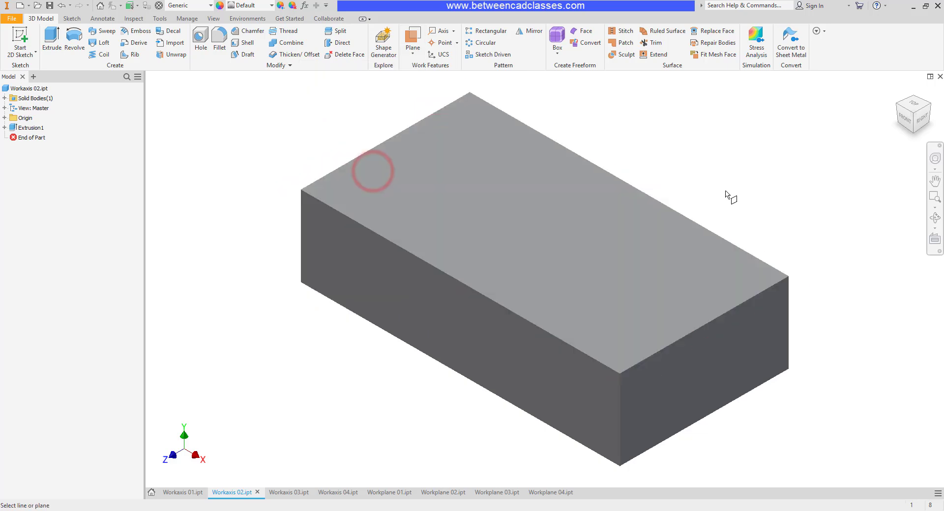
{"action": "left_click", "coordinate": [652, 275]}
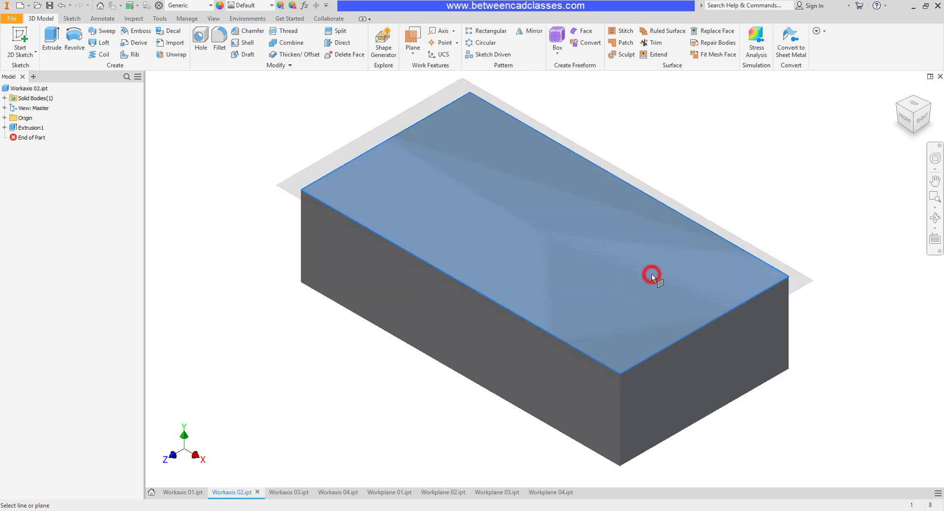
{"action": "left_click", "coordinate": [692, 337]}
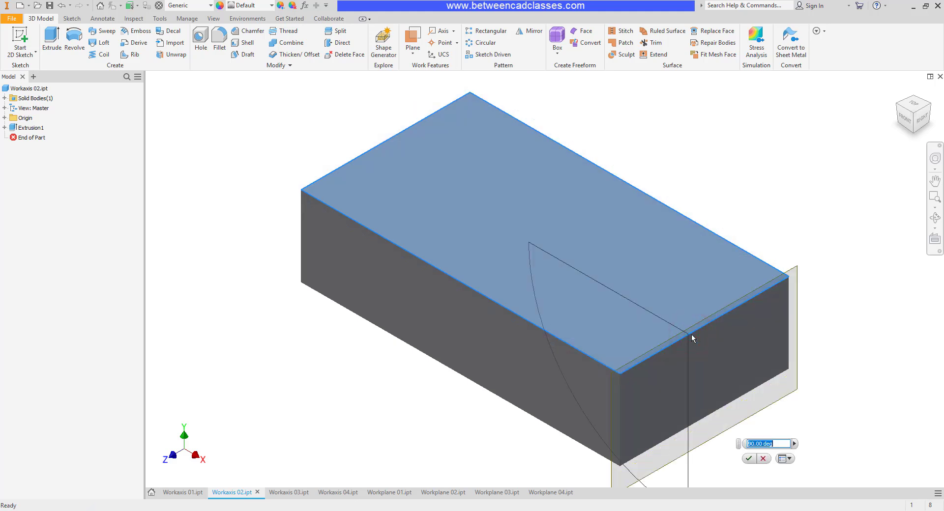
{"action": "type", "text": "30"}
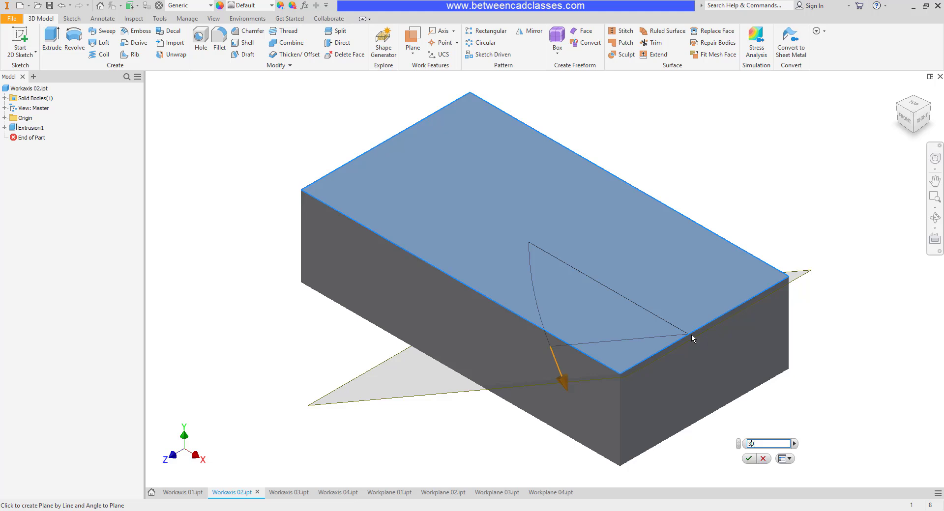
{"action": "type", "text": "-"}
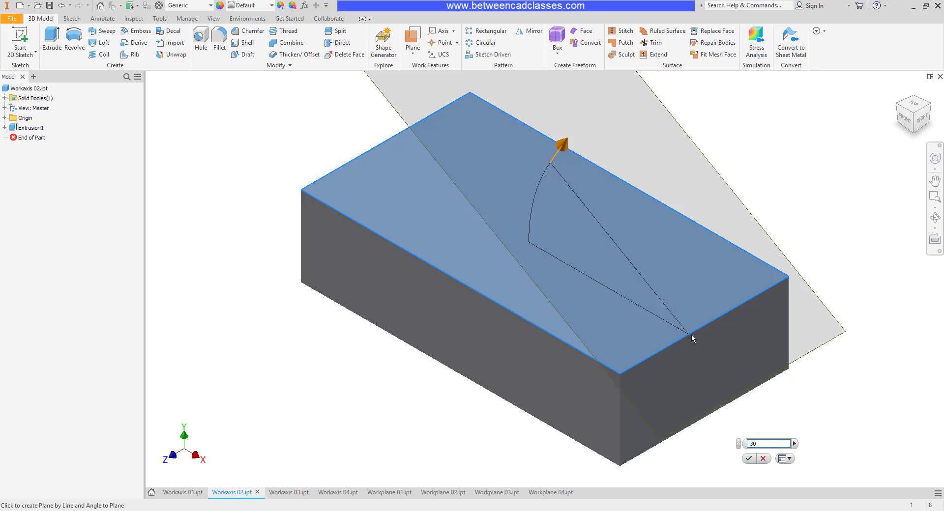
{"action": "left_click", "coordinate": [748, 458]}
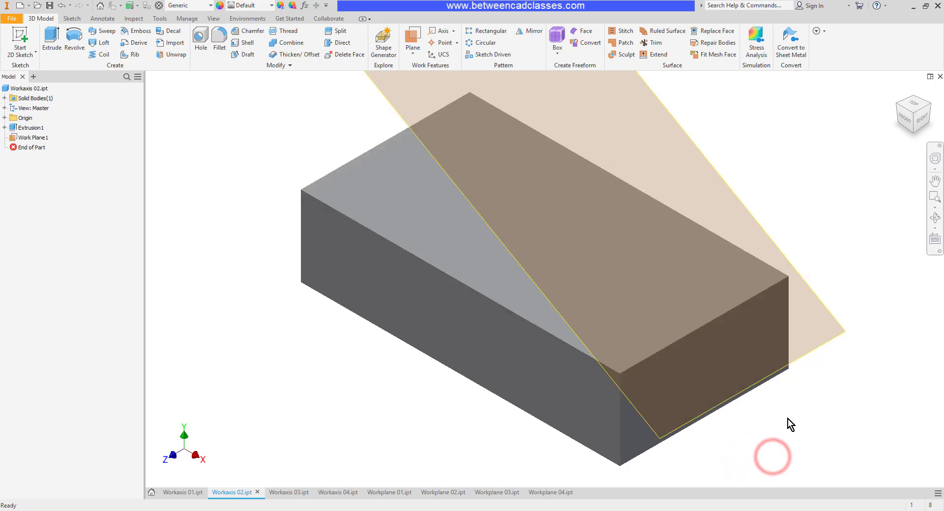
{"action": "middle_click_drag", "start_coordinate": [788, 419], "coordinate": [767, 403], "text": "shift"}
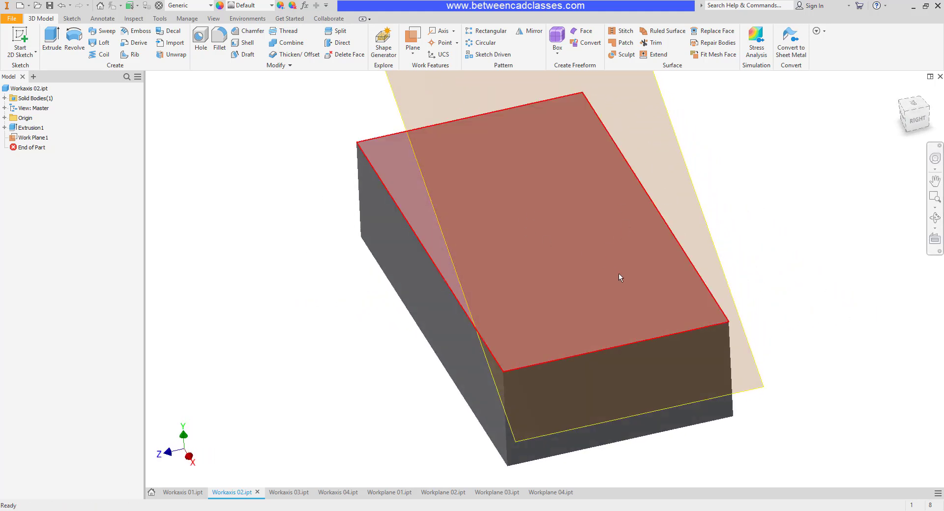
{"action": "middle_click_drag", "start_coordinate": [794, 300], "coordinate": [835, 337], "text": "shift"}
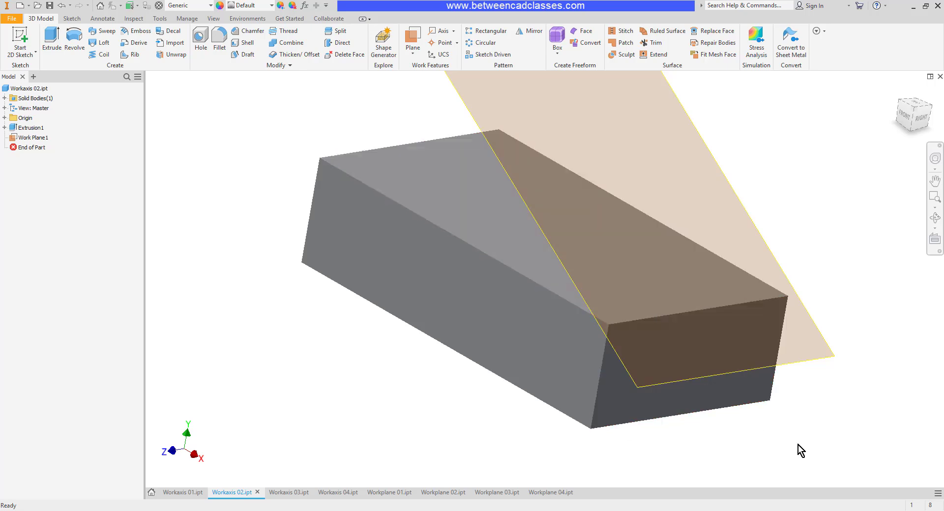
{"action": "key", "text": "ctrl+z"}
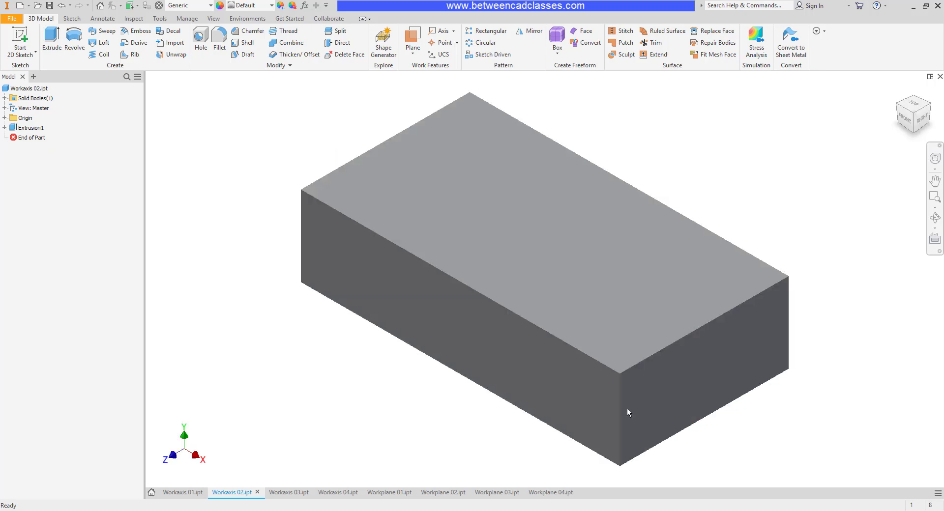
{"action": "left_click", "coordinate": [412, 55]}
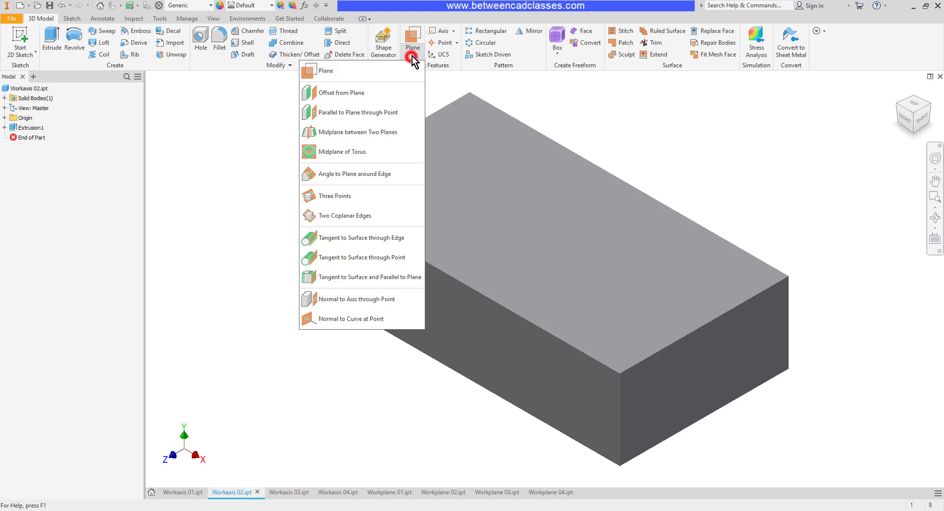
{"action": "left_click", "coordinate": [369, 197]}
{"action": "left_click", "coordinate": [300, 191]}
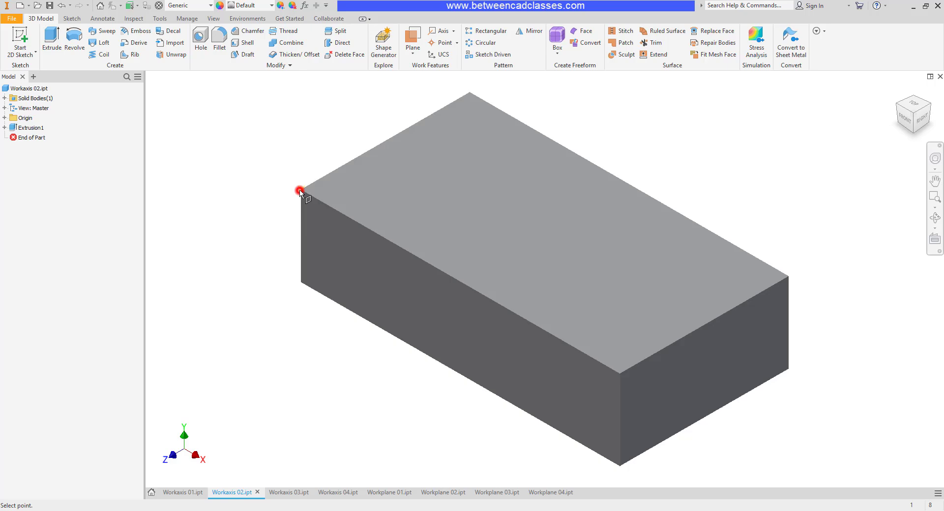
{"action": "left_click", "coordinate": [789, 277]}
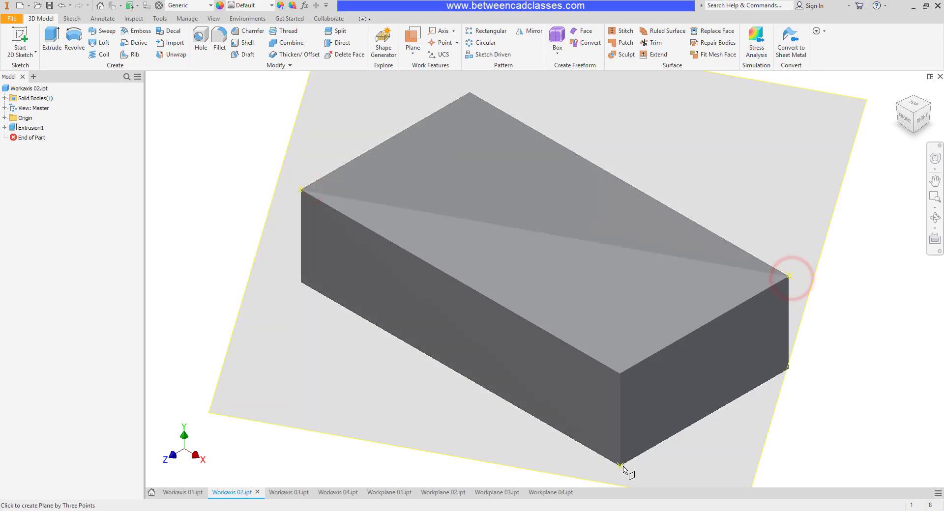
{"action": "left_click", "coordinate": [620, 466]}
{"action": "mouse_move", "coordinate": [837, 383]}
{"action": "middle_mouse_down", "text": "shift"}
{"action": "mouse_move", "coordinate": [890, 375]}
{"action": "mouse_move", "coordinate": [790, 377]}
{"action": "mouse_move", "coordinate": [825, 376]}
{"action": "middle_mouse_up", "text": "shift"}
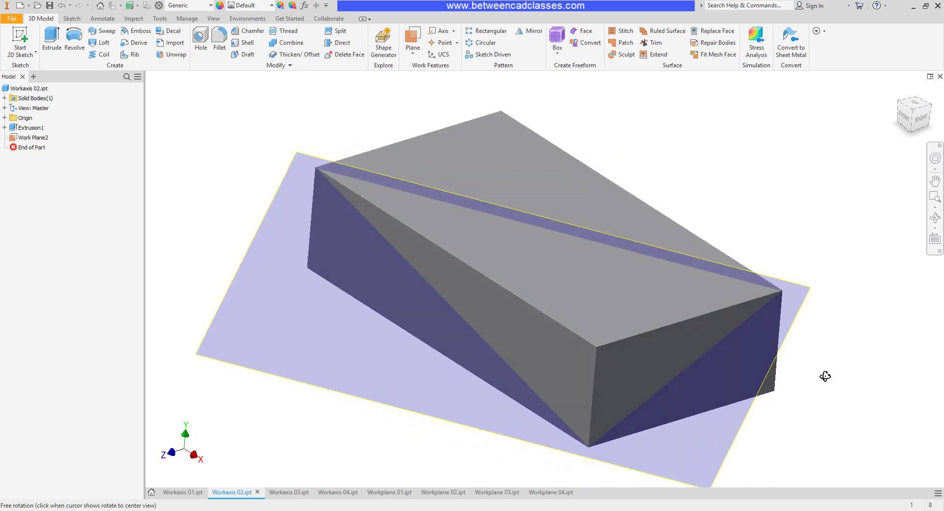
{"action": "key", "text": "ctrl+z"}
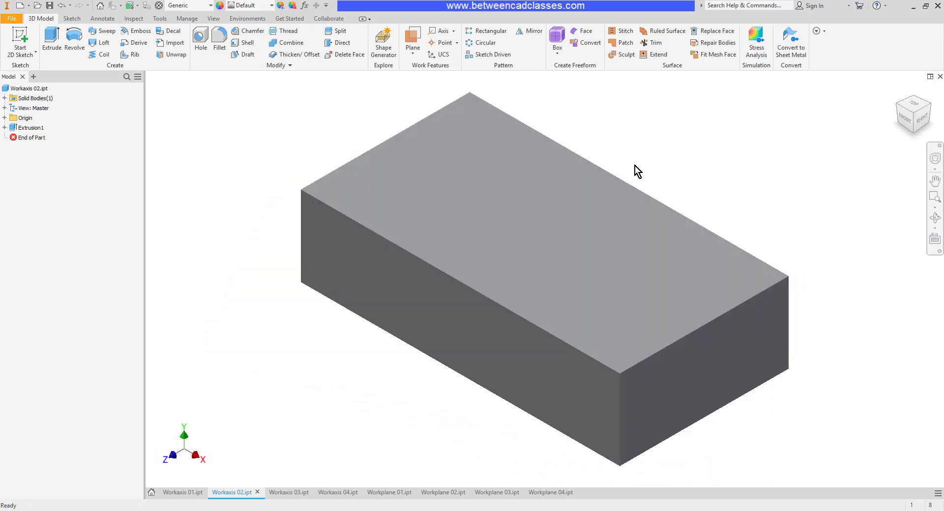
Create a diagonal work plane through the box's back top edge and opposite bottom edge.
{"action": "left_click", "coordinate": [415, 53]}
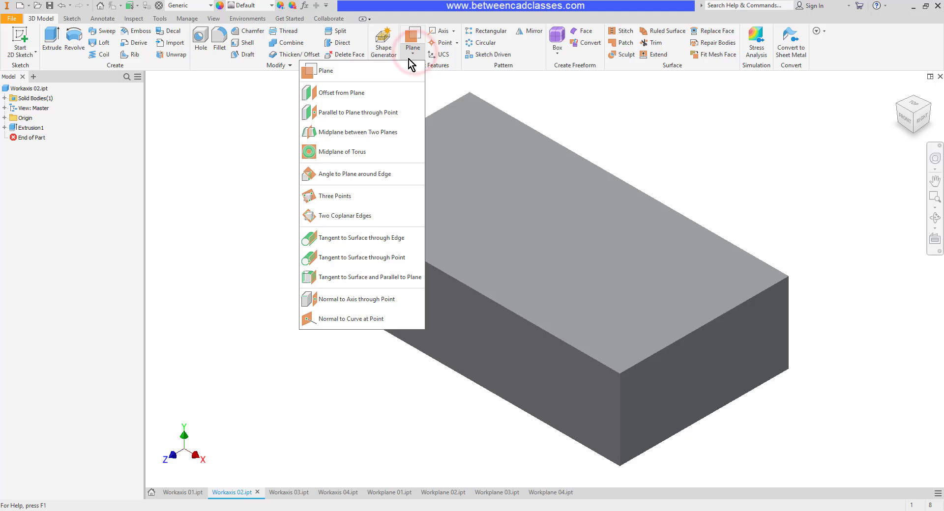
{"action": "left_click", "coordinate": [340, 217]}
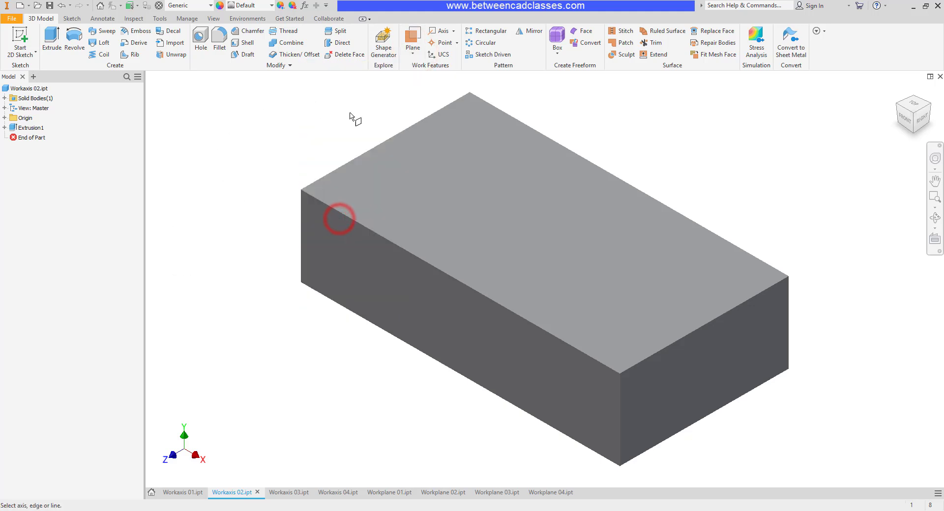
{"action": "left_click", "coordinate": [373, 148]}
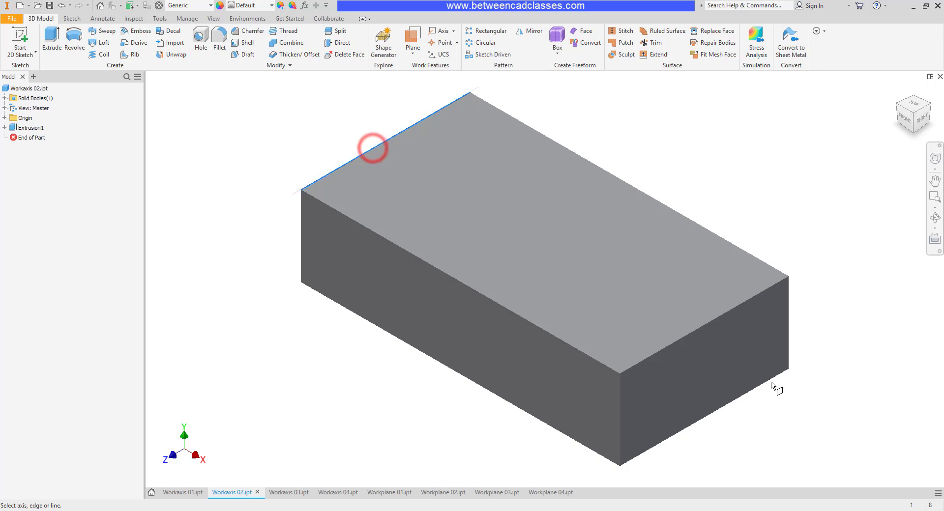
{"action": "left_click", "coordinate": [708, 417]}
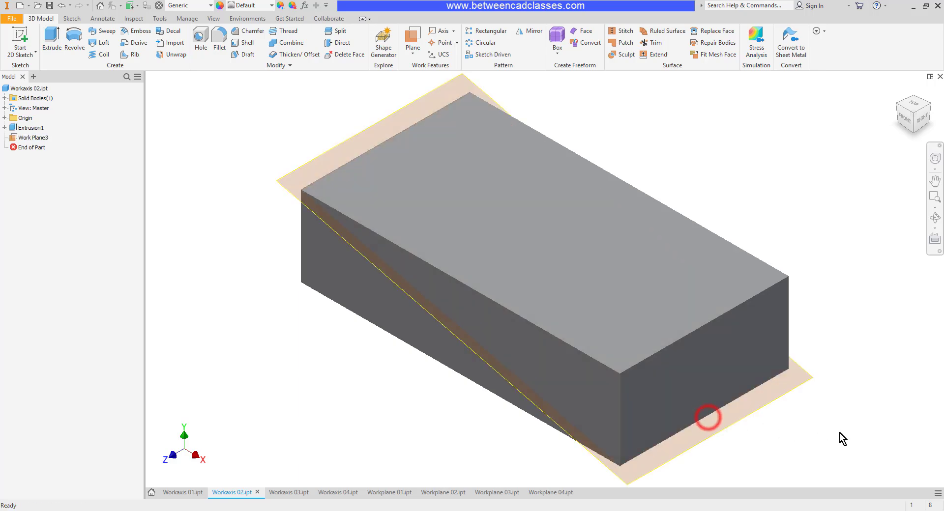
{"action": "middle_click_drag", "start_coordinate": [839, 432], "coordinate": [855, 421], "text": "shift"}
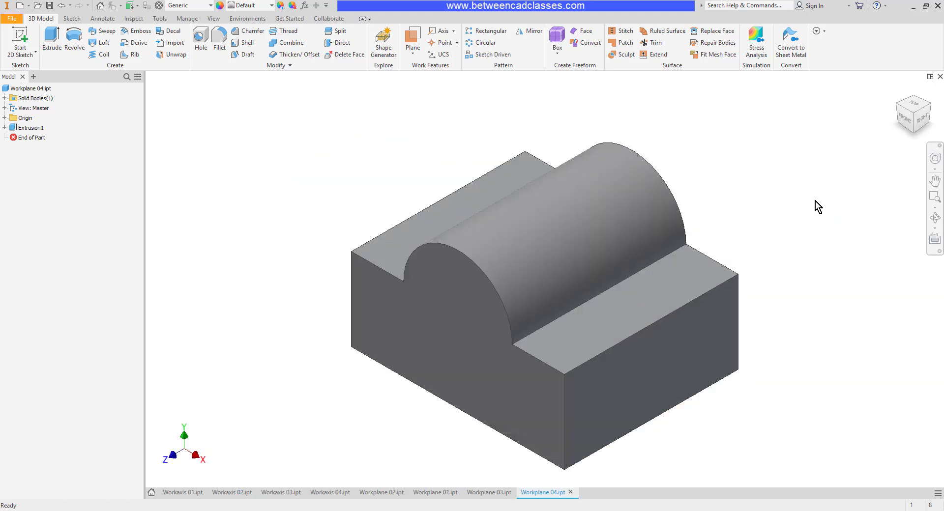
{"action": "left_click", "coordinate": [413, 49]}
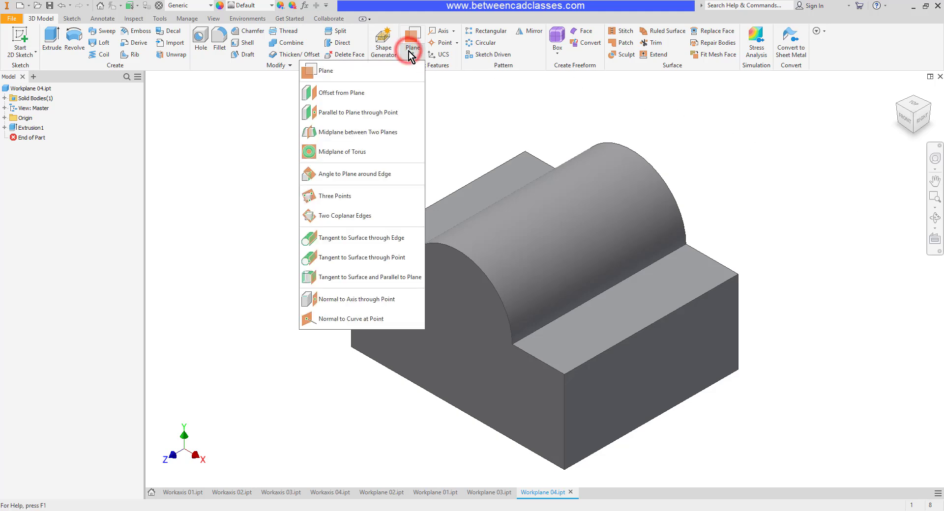
{"action": "left_click", "coordinate": [363, 239]}
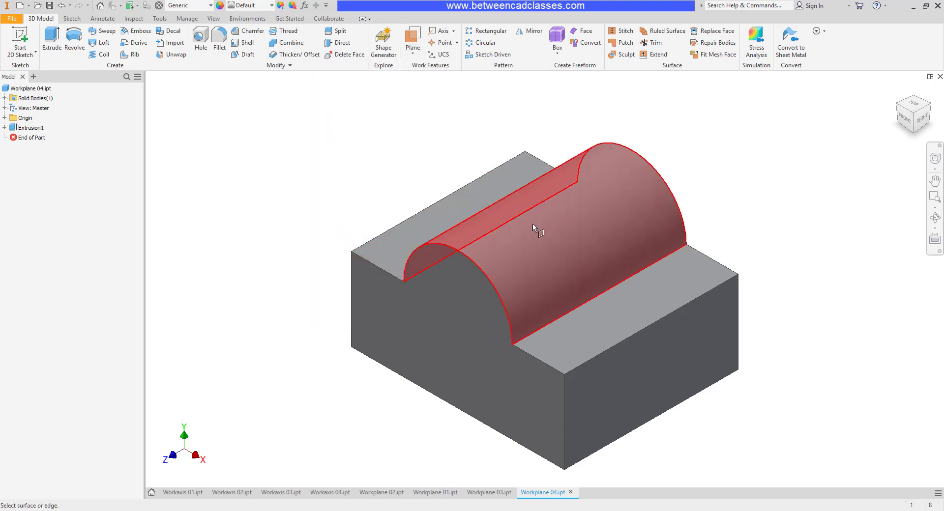
{"action": "left_click", "coordinate": [560, 223]}
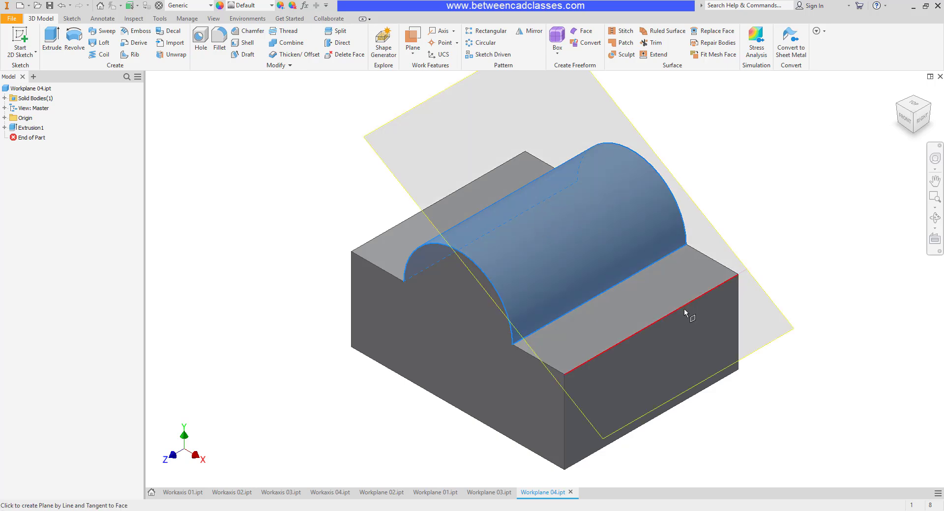
{"action": "left_click", "coordinate": [684, 311]}
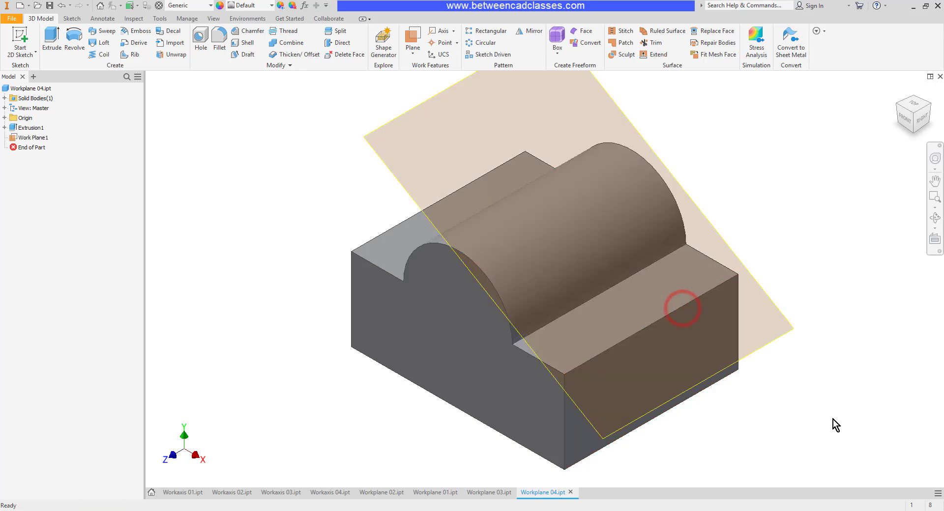
{"action": "mouse_move", "coordinate": [794, 398]}
{"action": "middle_mouse_down", "text": "shift"}
{"action": "mouse_move", "coordinate": [847, 379]}
{"action": "mouse_move", "coordinate": [792, 390]}
{"action": "middle_mouse_up", "text": "shift"}
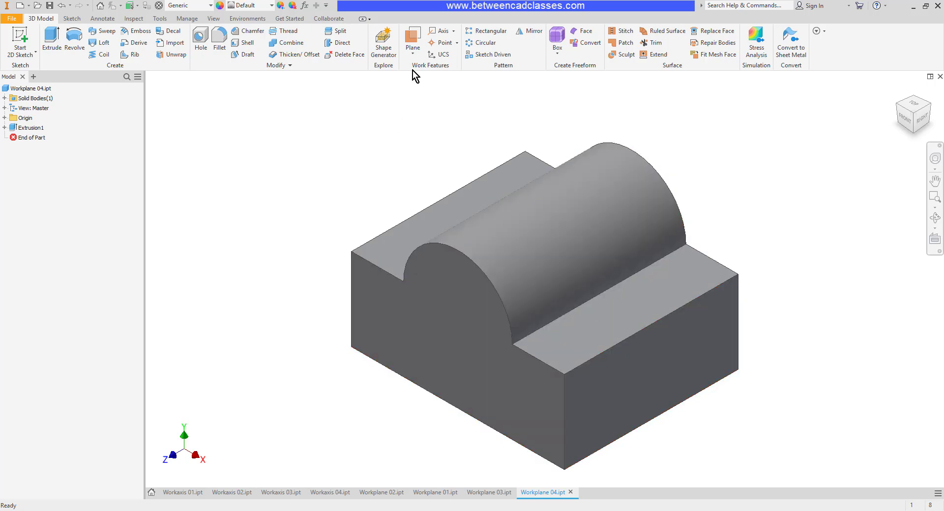
Create a work plane tangent to the cylinder's curved face and parallel to the block's top face.
{"action": "left_click", "coordinate": [412, 55]}
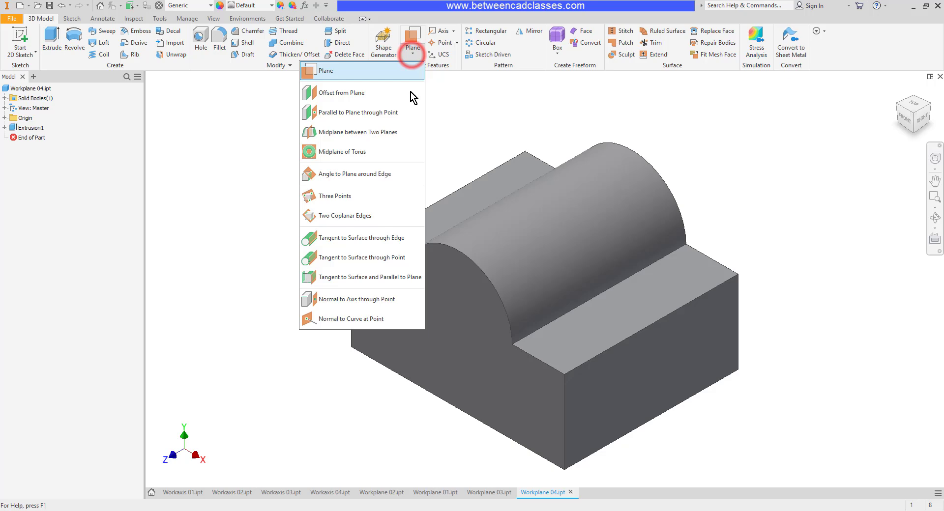
{"action": "left_click", "coordinate": [365, 279]}
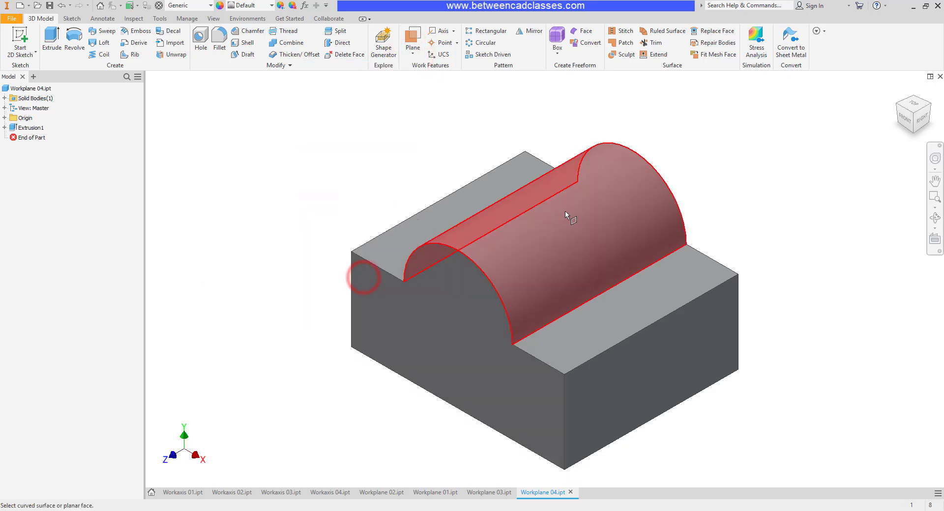
{"action": "left_click", "coordinate": [517, 223]}
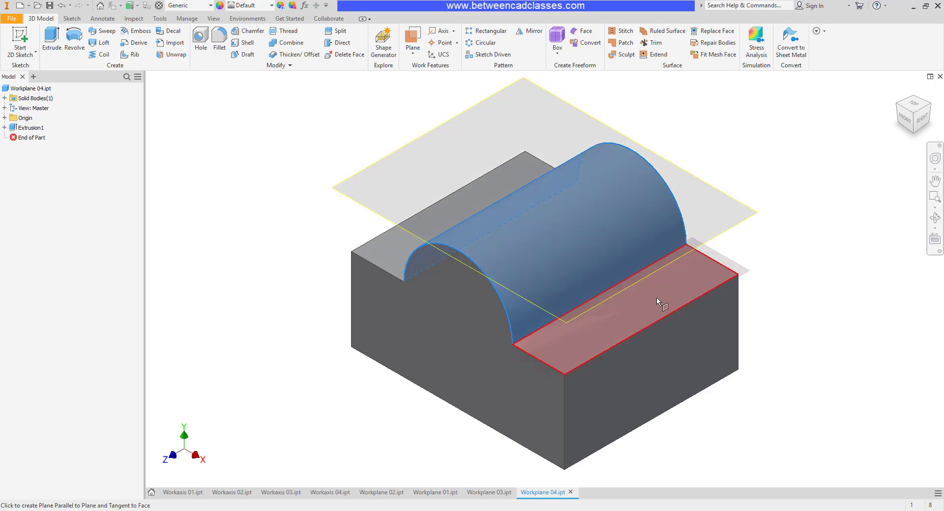
{"action": "left_click", "coordinate": [657, 297]}
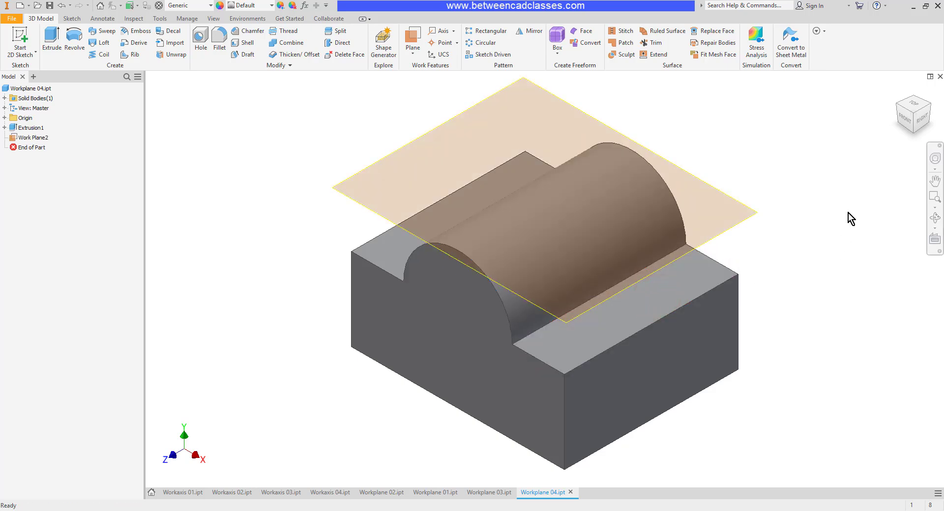
{"action": "middle_click_drag", "start_coordinate": [776, 273], "coordinate": [792, 259], "text": "shift"}
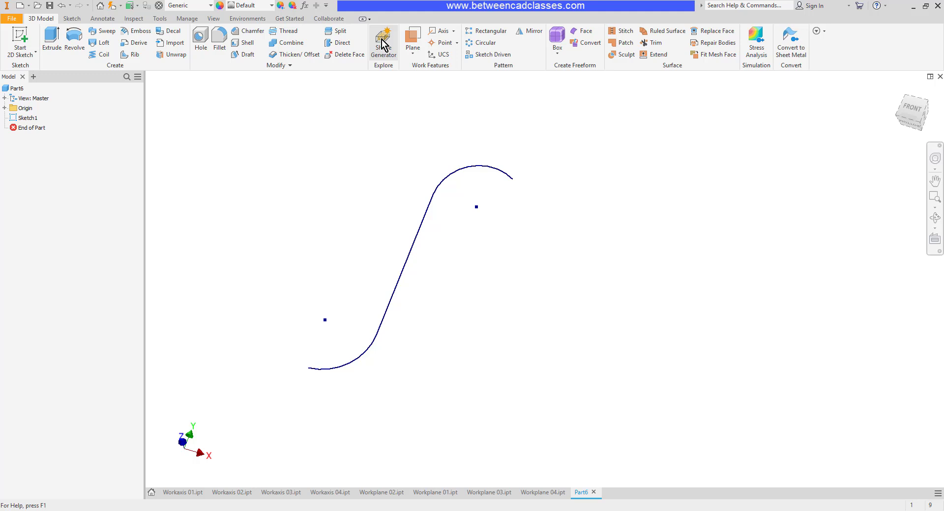
Create a Normal to Curve at Point work plane on the S-curve at its upper arc's end.
{"action": "left_click", "coordinate": [412, 52]}
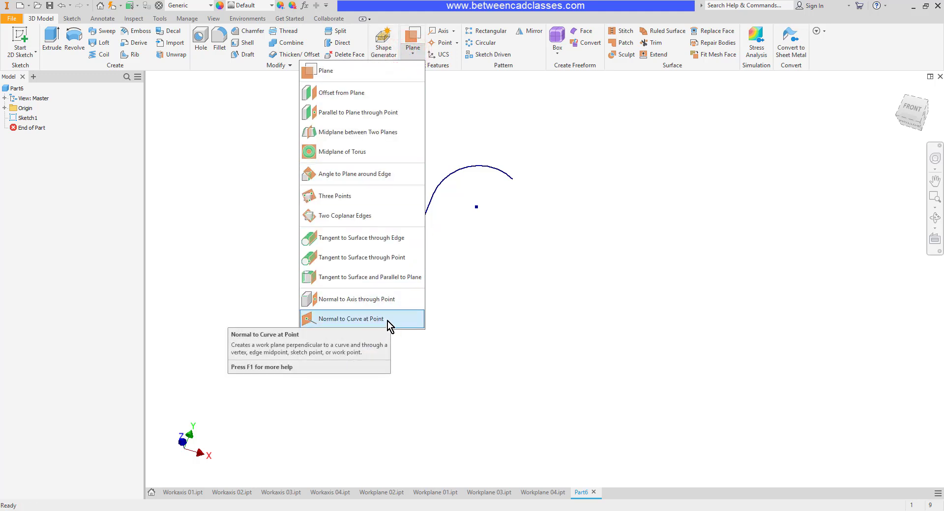
{"action": "left_click", "coordinate": [600, 282]}
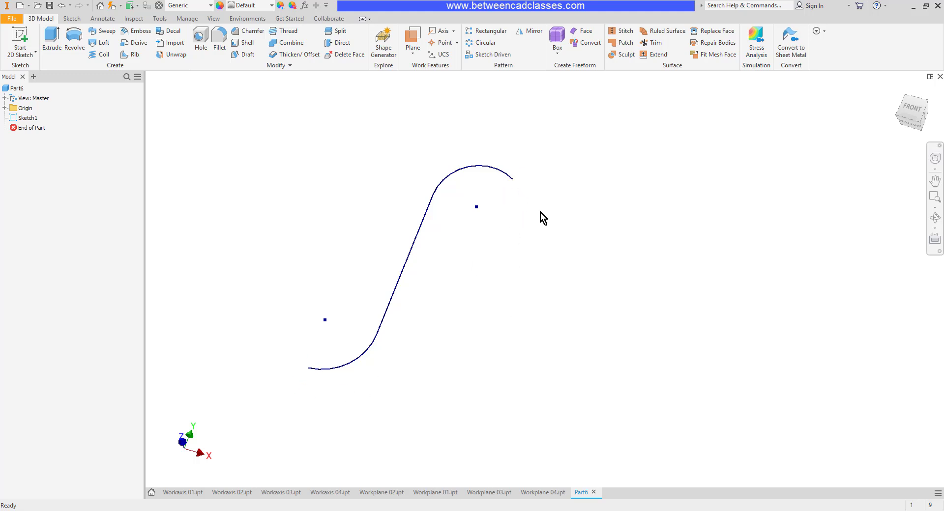
{"action": "left_click", "coordinate": [413, 52]}
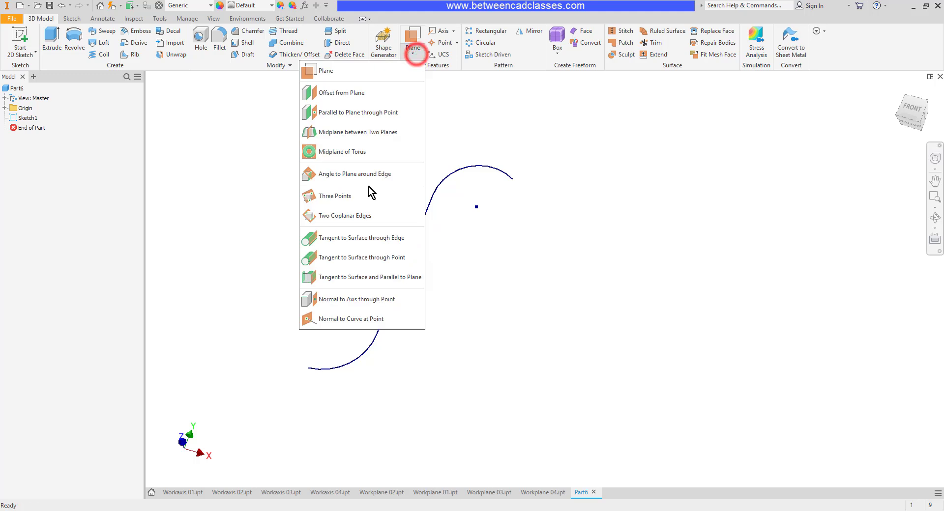
{"action": "left_click", "coordinate": [361, 319]}
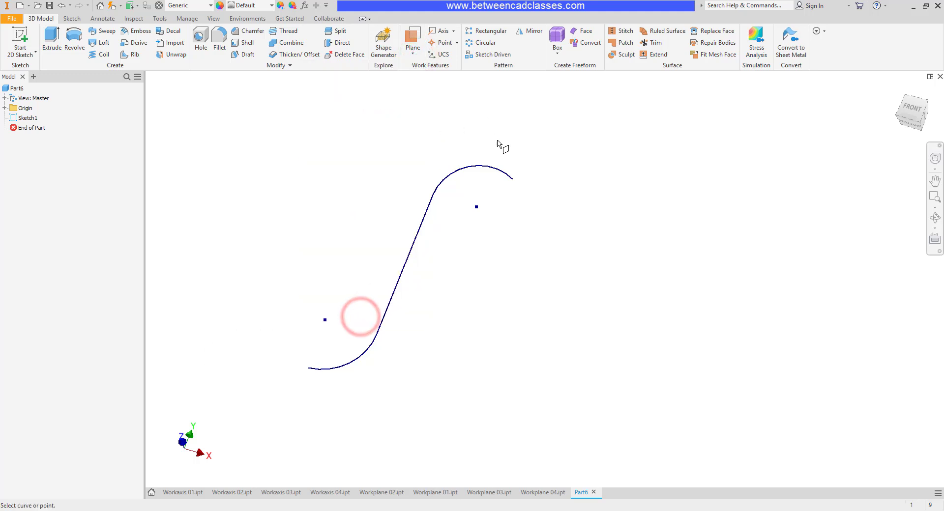
{"action": "left_click", "coordinate": [499, 167]}
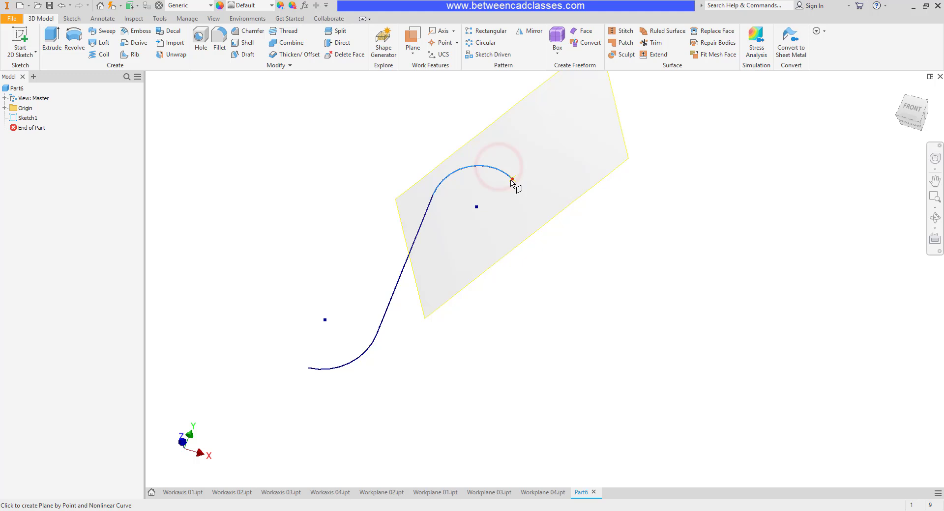
{"action": "left_click", "coordinate": [512, 181]}
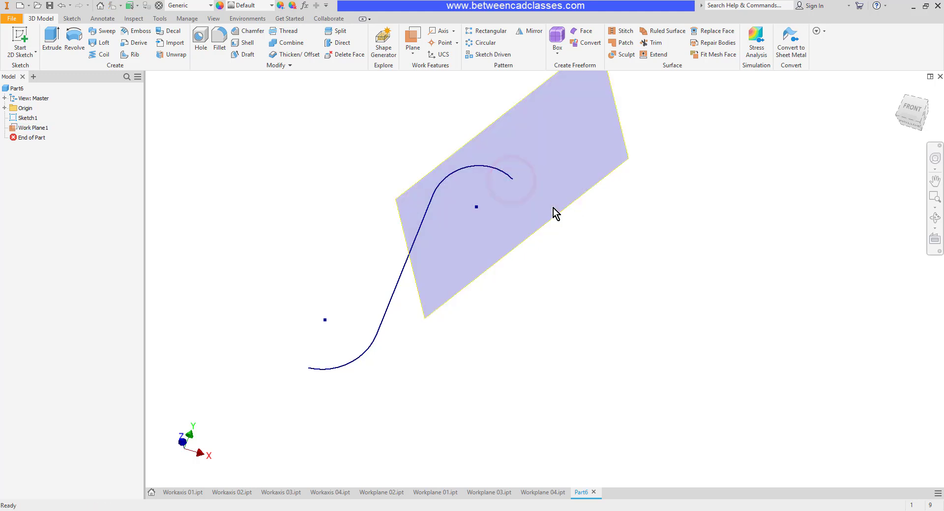
{"action": "mouse_move", "coordinate": [552, 212]}
{"action": "middle_mouse_down", "text": "shift"}
{"action": "mouse_move", "coordinate": [566, 230]}
{"action": "mouse_move", "coordinate": [556, 228]}
{"action": "mouse_move", "coordinate": [577, 219]}
{"action": "mouse_move", "coordinate": [557, 223]}
{"action": "mouse_move", "coordinate": [553, 210]}
{"action": "middle_mouse_up", "text": "shift"}
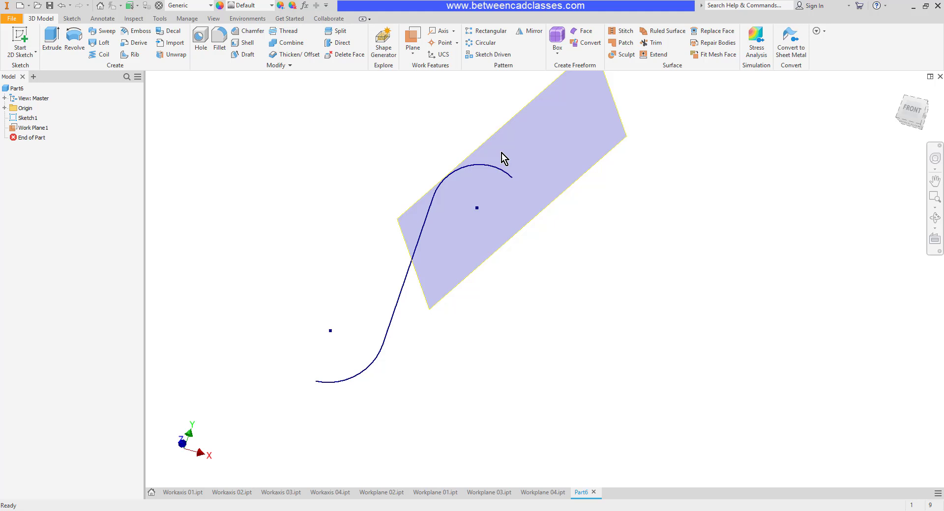
{"action": "mouse_move", "coordinate": [565, 311]}
{"action": "middle_mouse_down", "text": "shift"}
{"action": "mouse_move", "coordinate": [512, 302]}
{"action": "mouse_move", "coordinate": [548, 323]}
{"action": "mouse_move", "coordinate": [546, 291]}
{"action": "mouse_move", "coordinate": [550, 315]}
{"action": "middle_mouse_up", "text": "shift"}
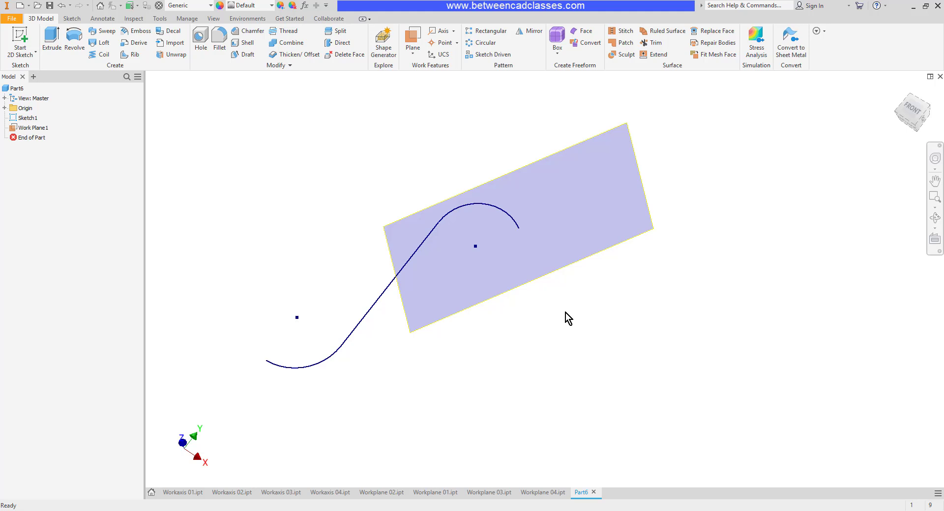
Create Work Plane2 normal to the S-curve at its lower endpoint and compare both planes.
{"action": "left_click", "coordinate": [413, 52]}
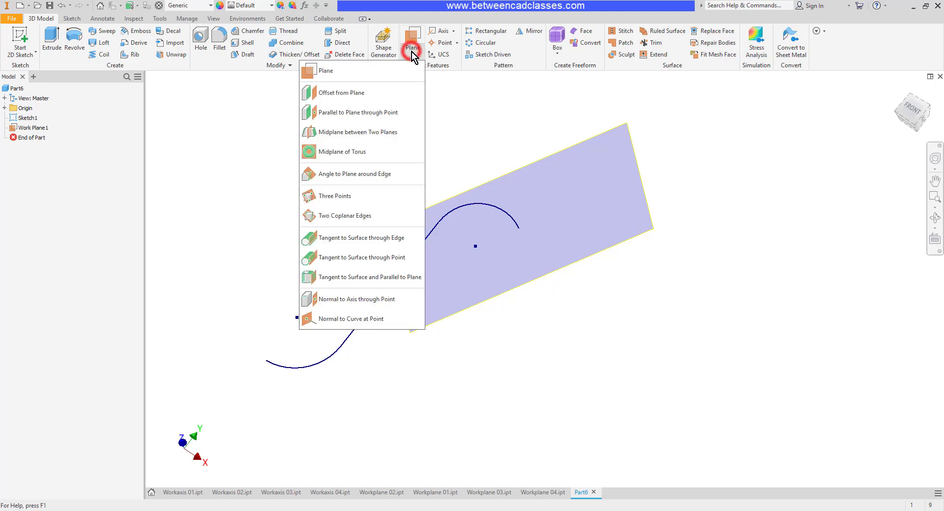
{"action": "left_click", "coordinate": [327, 72]}
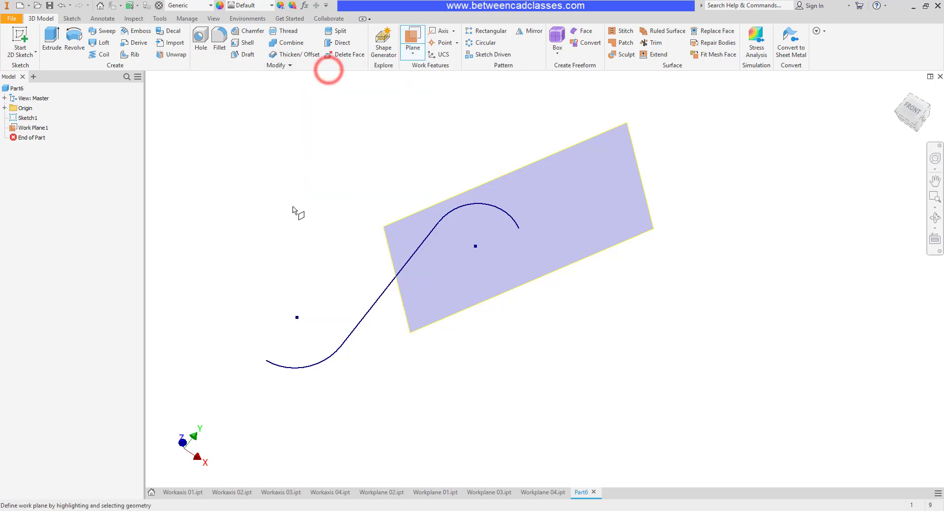
{"action": "left_click", "coordinate": [278, 368]}
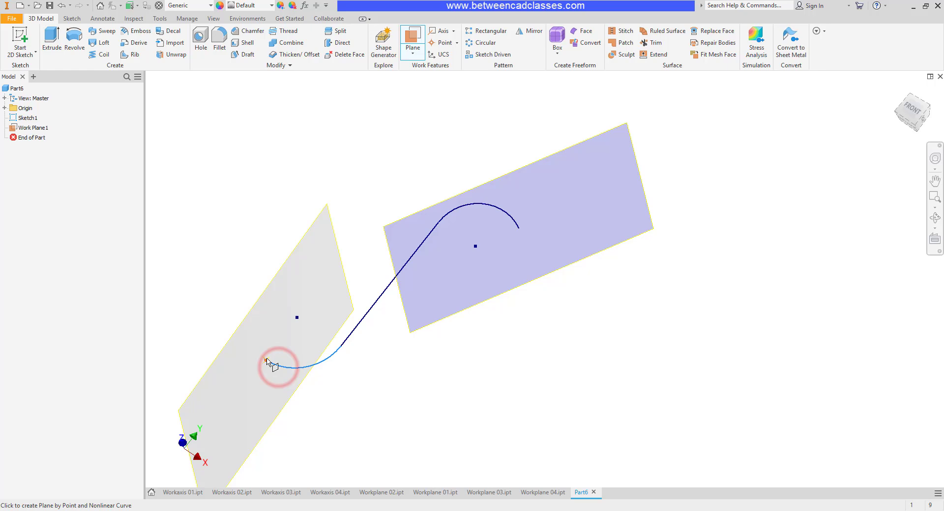
{"action": "left_click", "coordinate": [267, 361]}
{"action": "middle_click_drag", "start_coordinate": [415, 329], "coordinate": [443, 173], "text": "shift"}
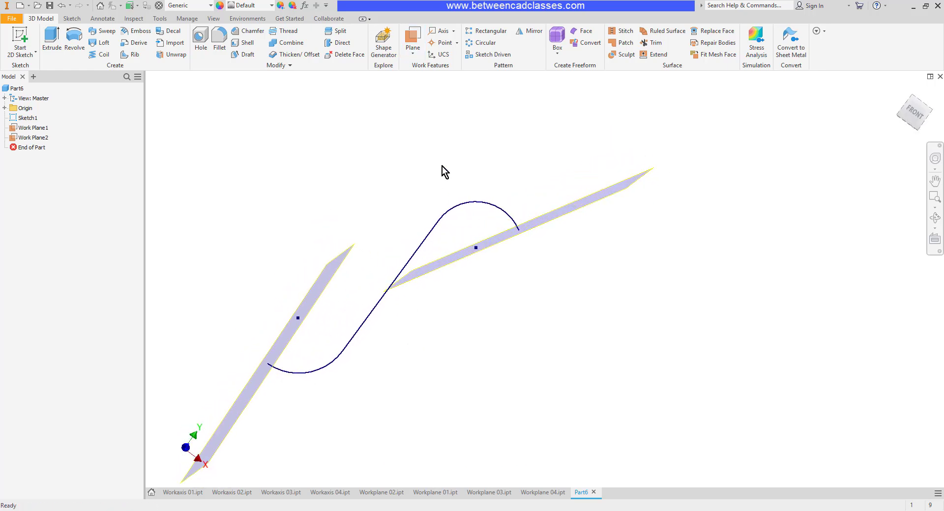
{"action": "left_click", "coordinate": [416, 53]}
{"action": "left_click", "coordinate": [416, 53]}
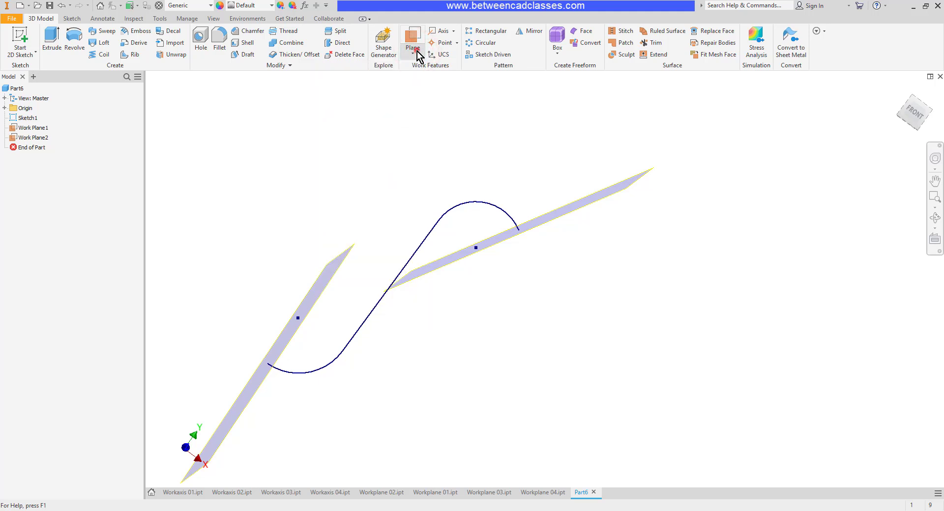